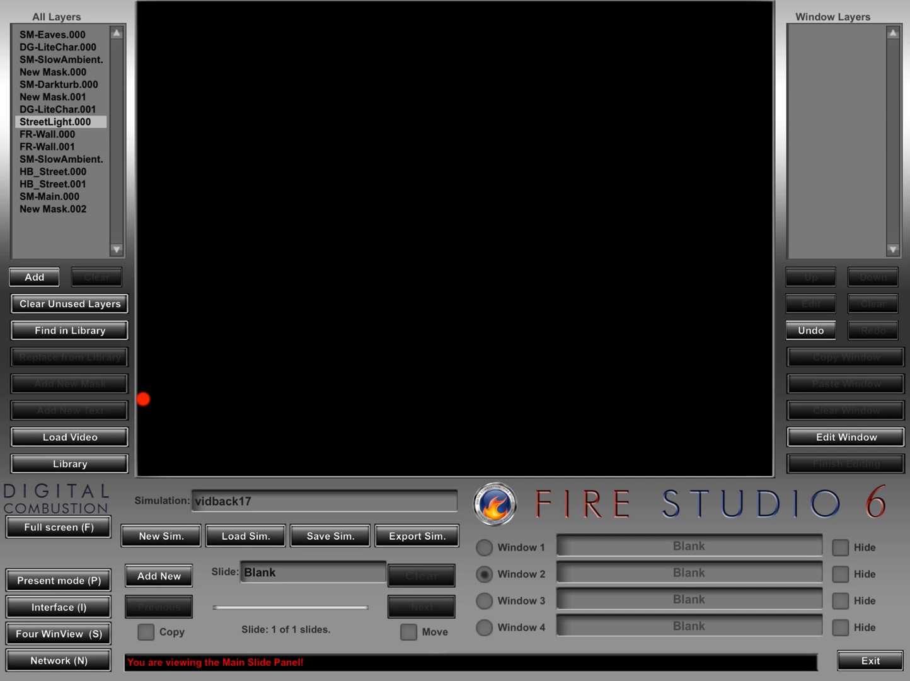
- Open the library and preview the backgrounds 2 Story.jpg and 2 story Apts.jpg
left_click(88, 470)
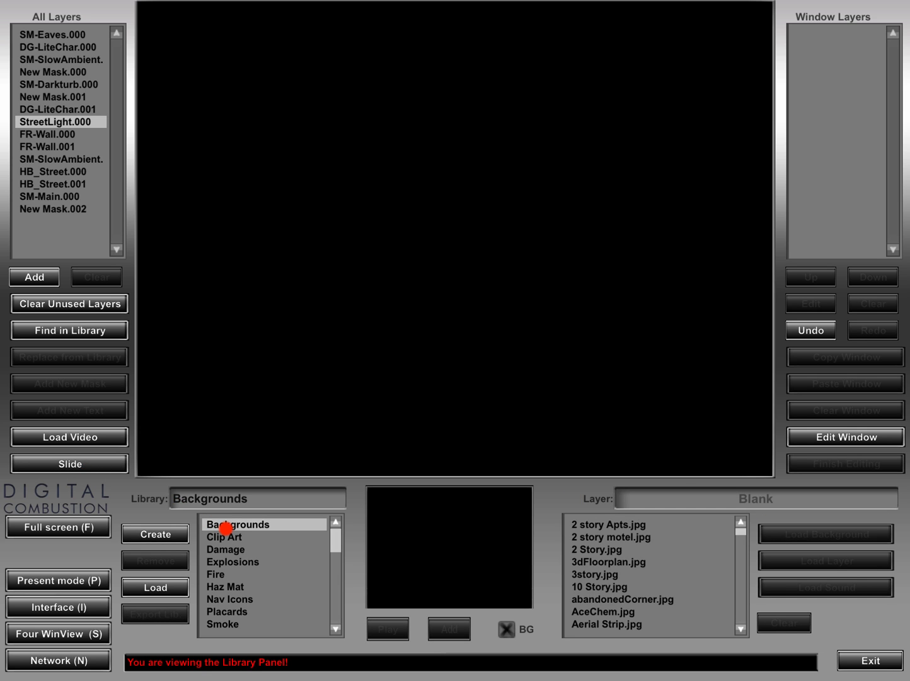
left_click(573, 553)
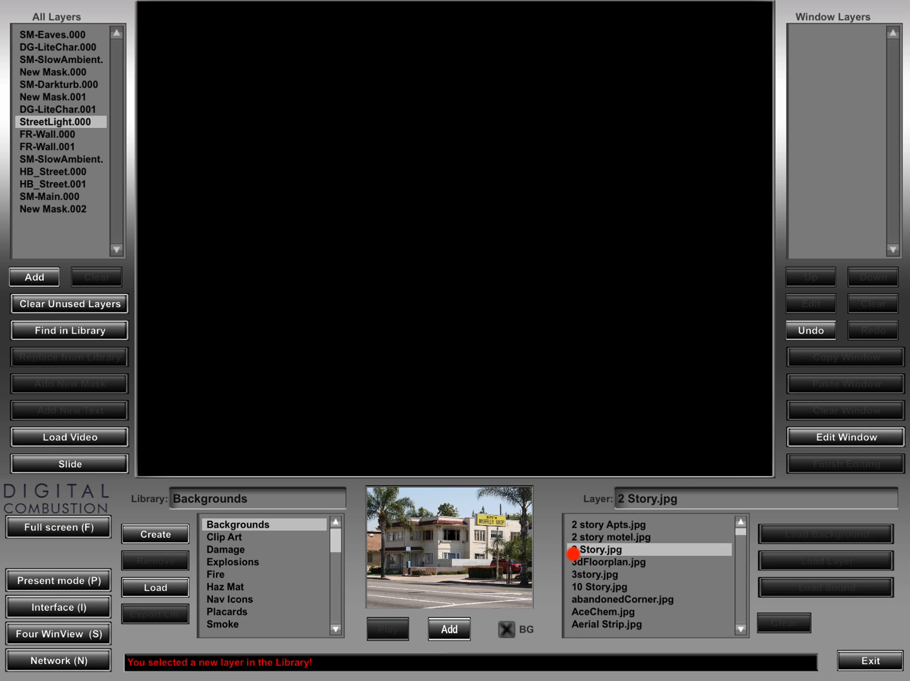
left_click(586, 525)
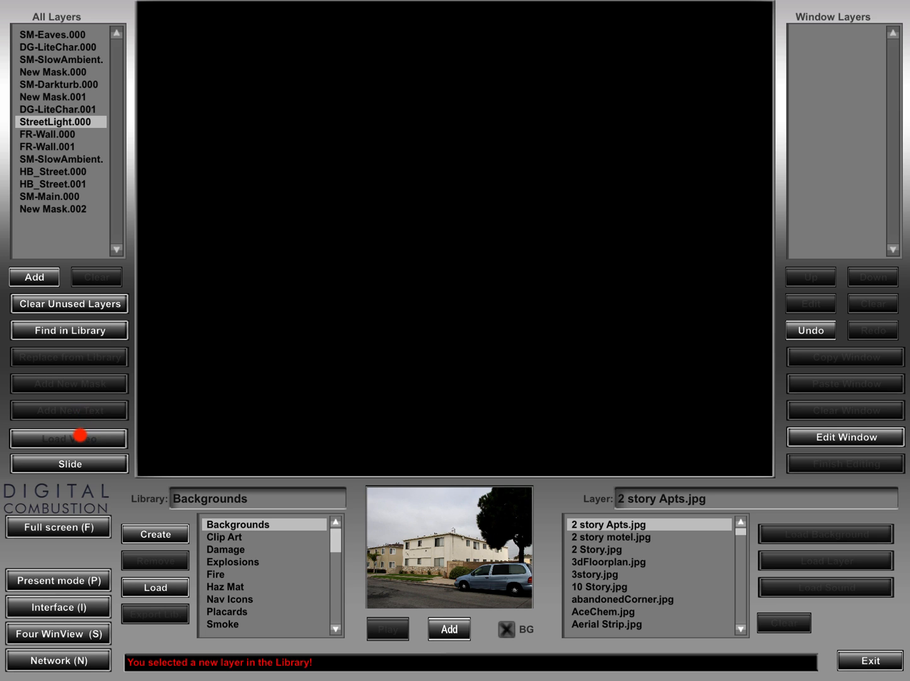
- Load the video file HB_Street.mp4 from the Movies folder into the empty Window 2
left_click(76, 435)
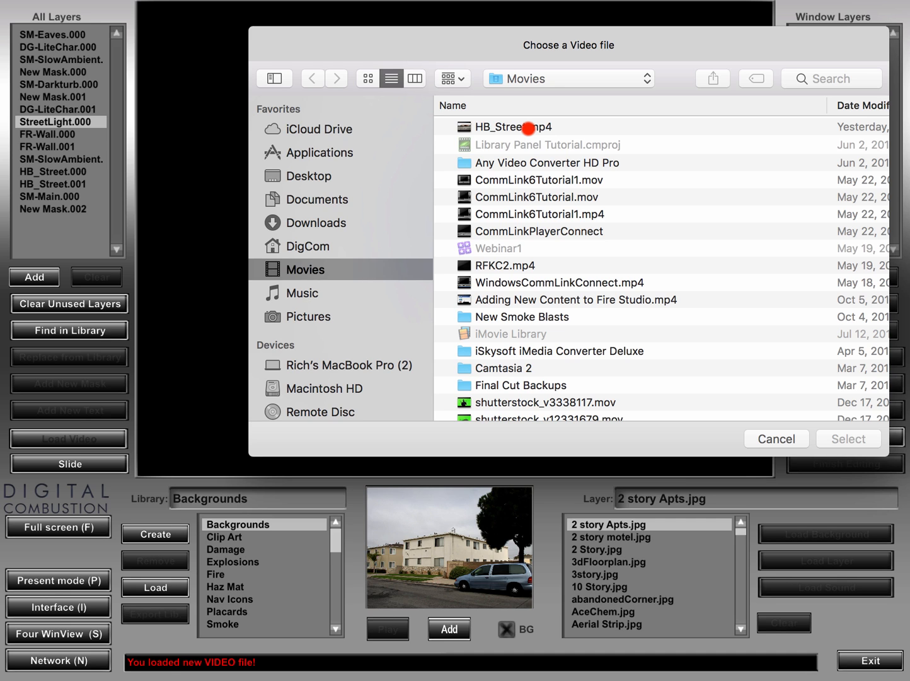
left_click(528, 129)
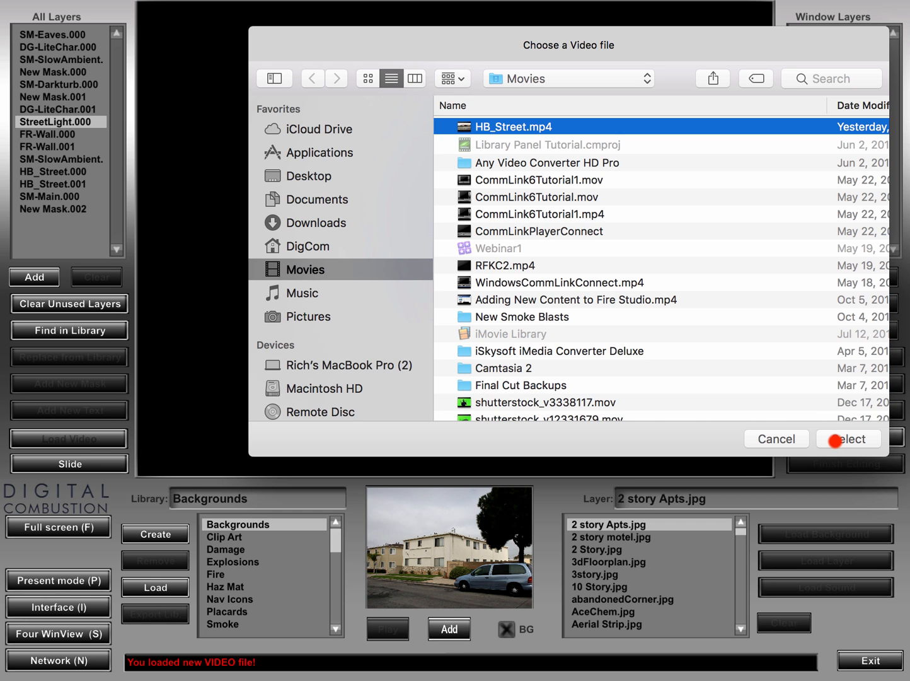
left_click(835, 439)
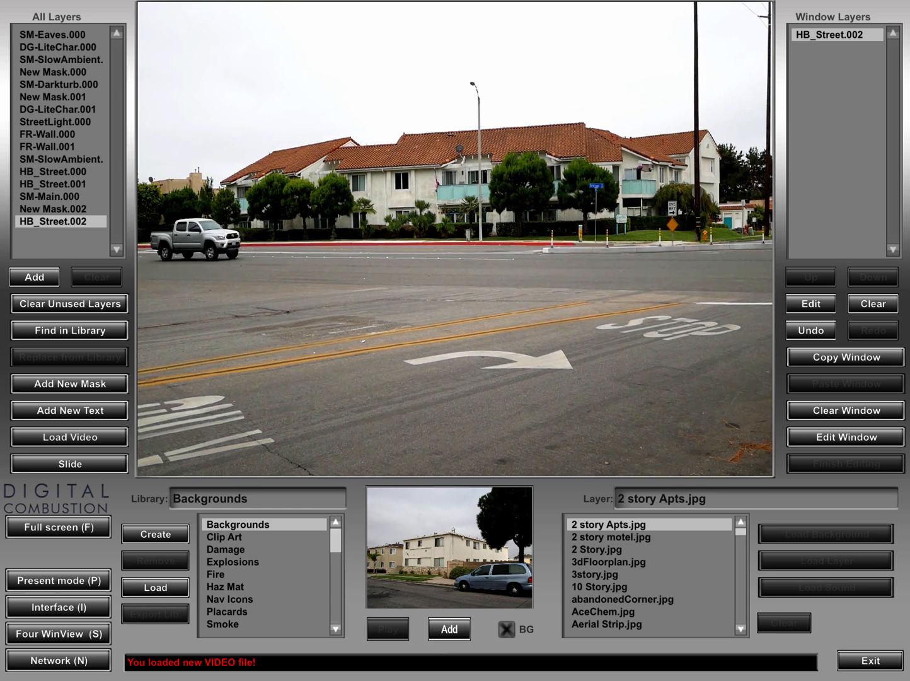
- Try out the volume adjustment in the HB_Street.002 layer's resource settings, return it to 100 and finish editing
left_click(807, 431)
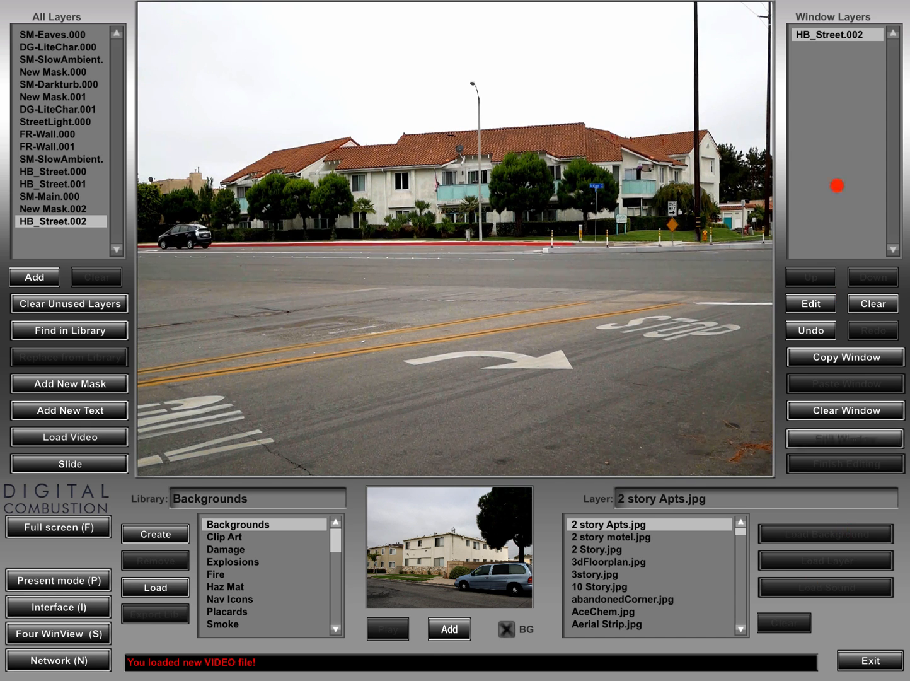
left_click(835, 33)
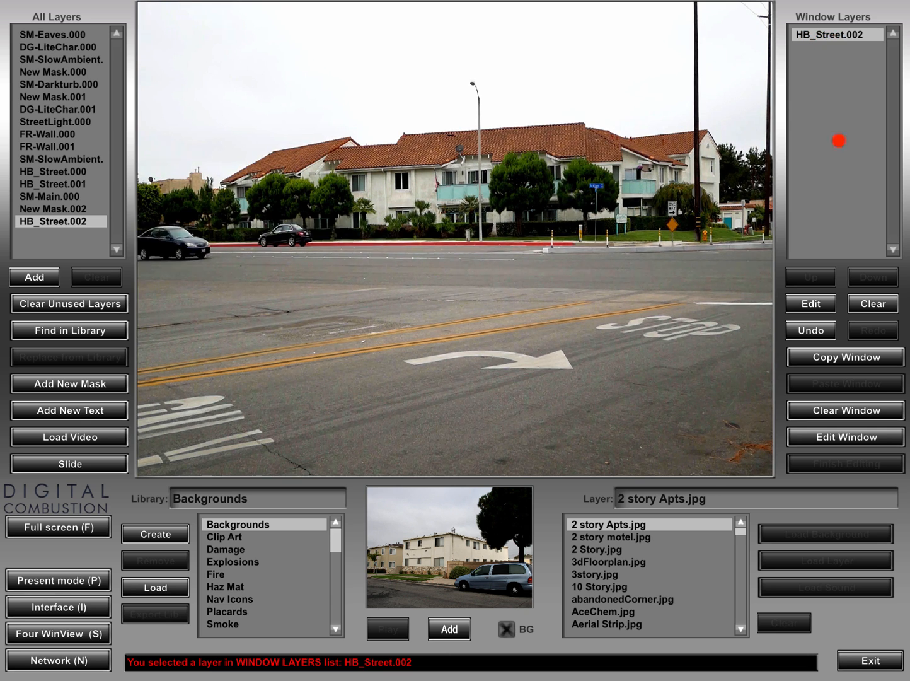
left_click(823, 302)
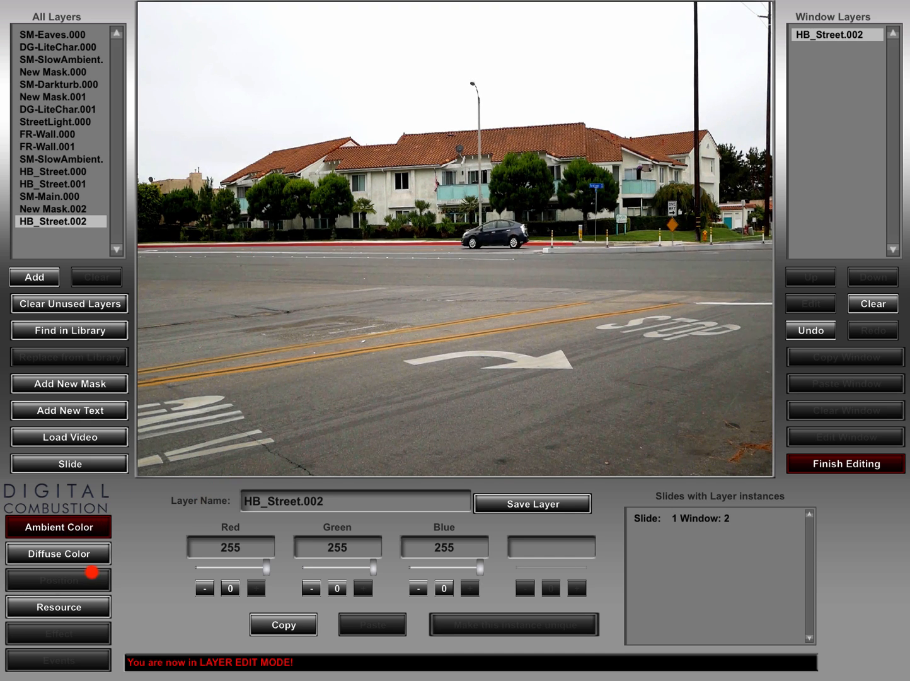
left_click(90, 597)
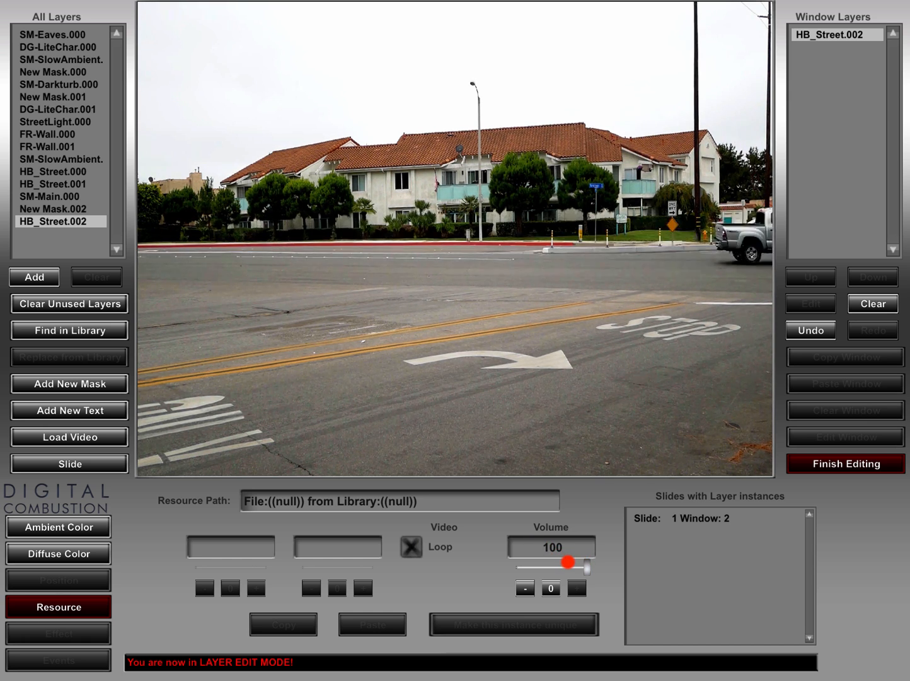
left_click_drag(585, 567, 543, 566)
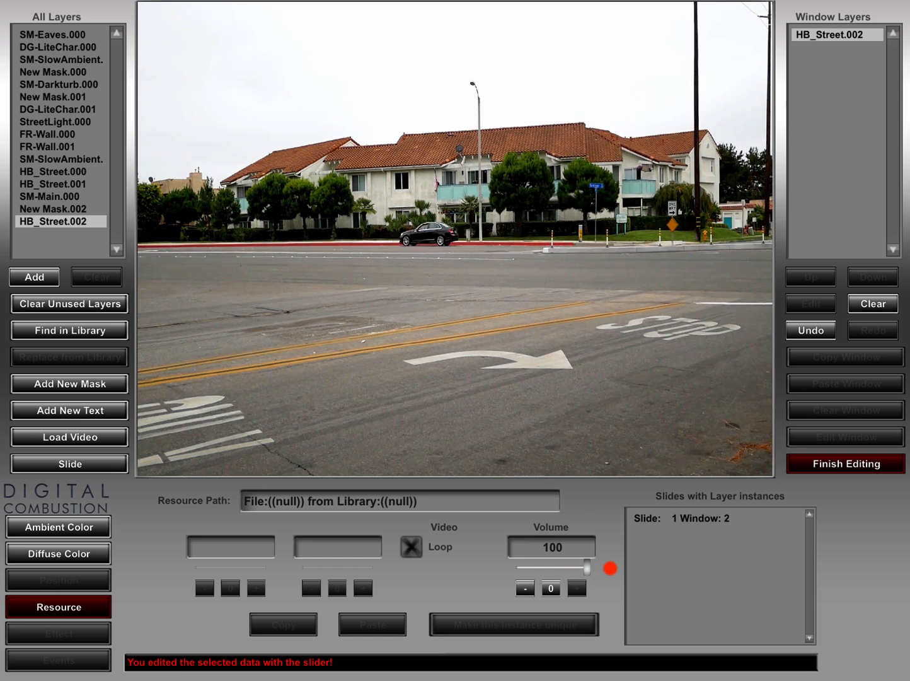
left_click(808, 462)
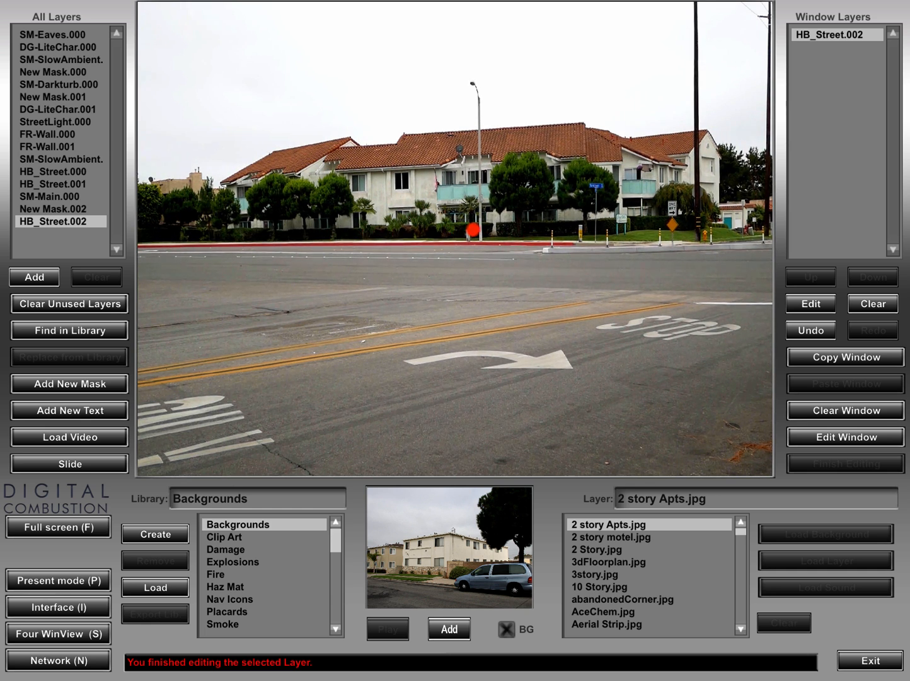
- Add the SM-Main smoke layer from the Smoke library on top of the street video
left_click(230, 621)
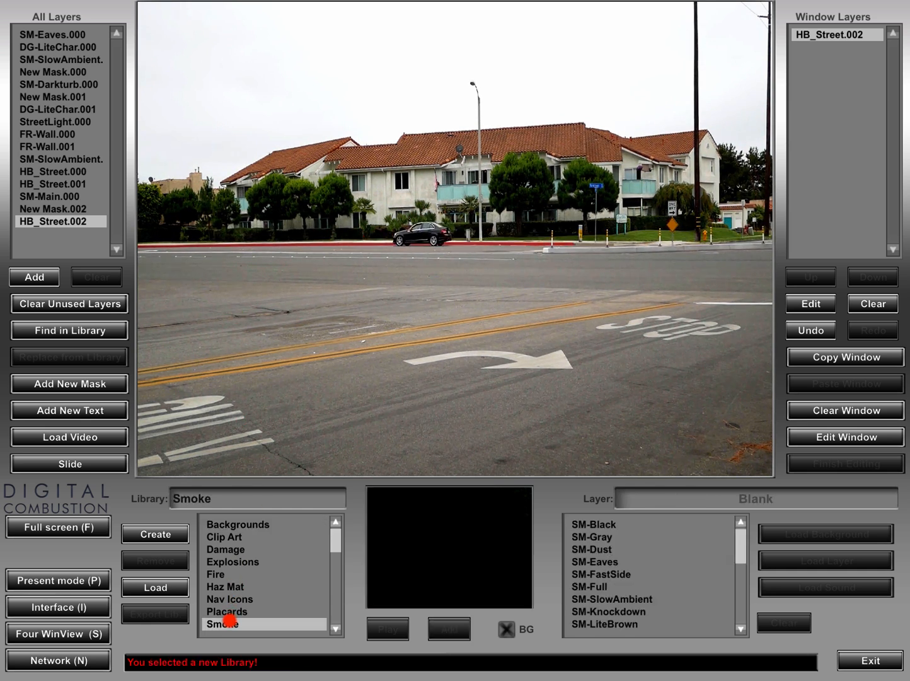
left_click(592, 598)
scroll(596, 592, "down", 5)
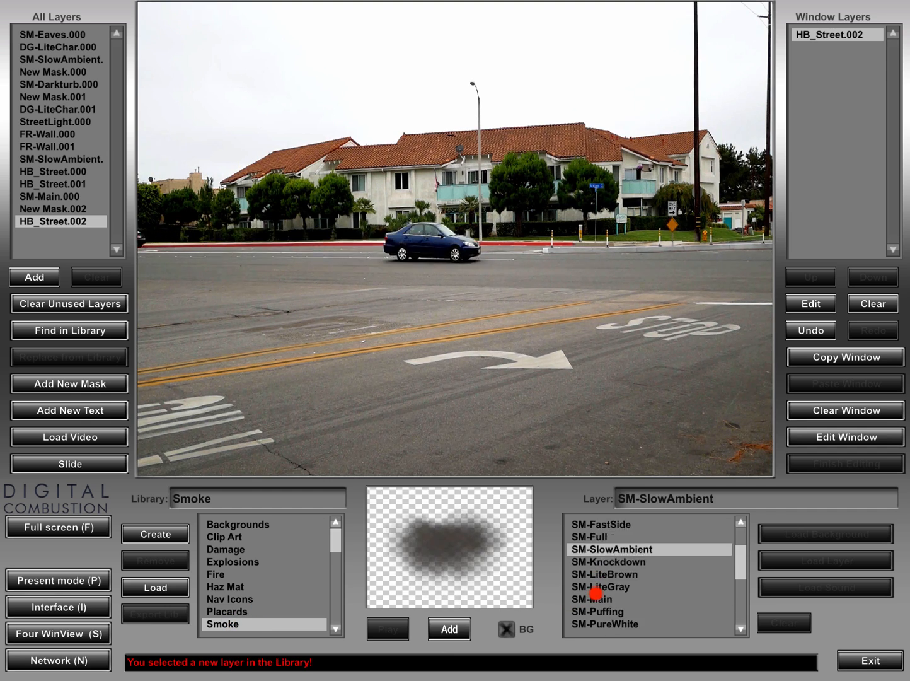
left_click(595, 587)
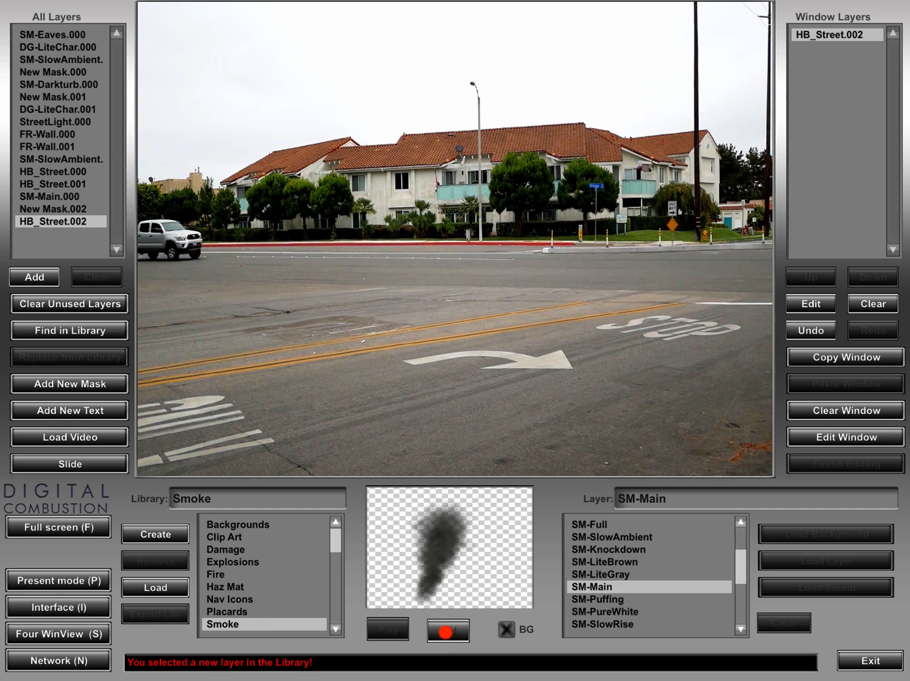
left_click(446, 630)
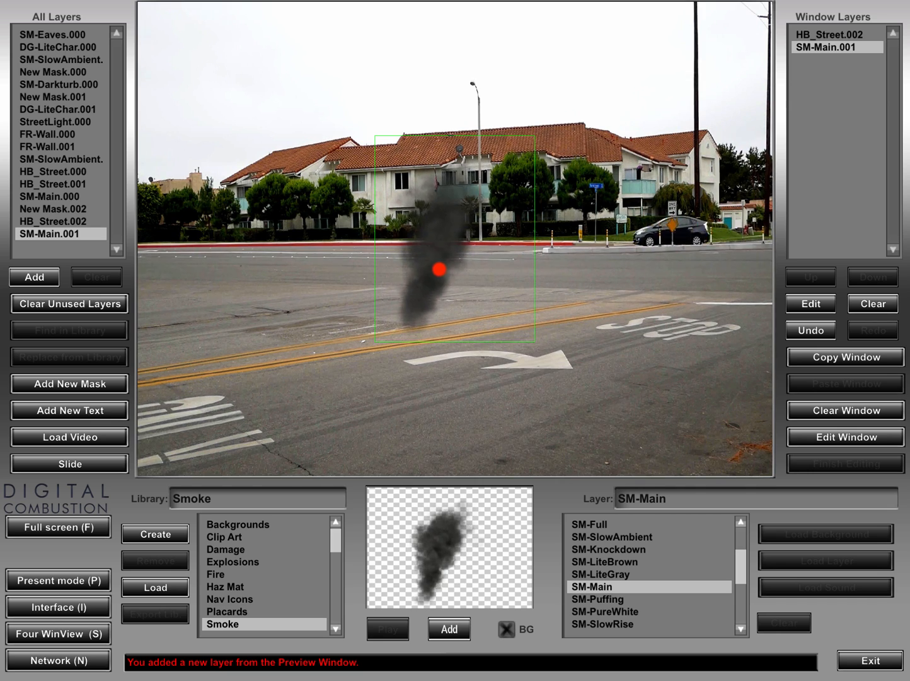
- Move the SM-Main.001 smoke onto the apartment building, rising from the balcony beside the street light
left_click_drag(440, 269, 472, 191)
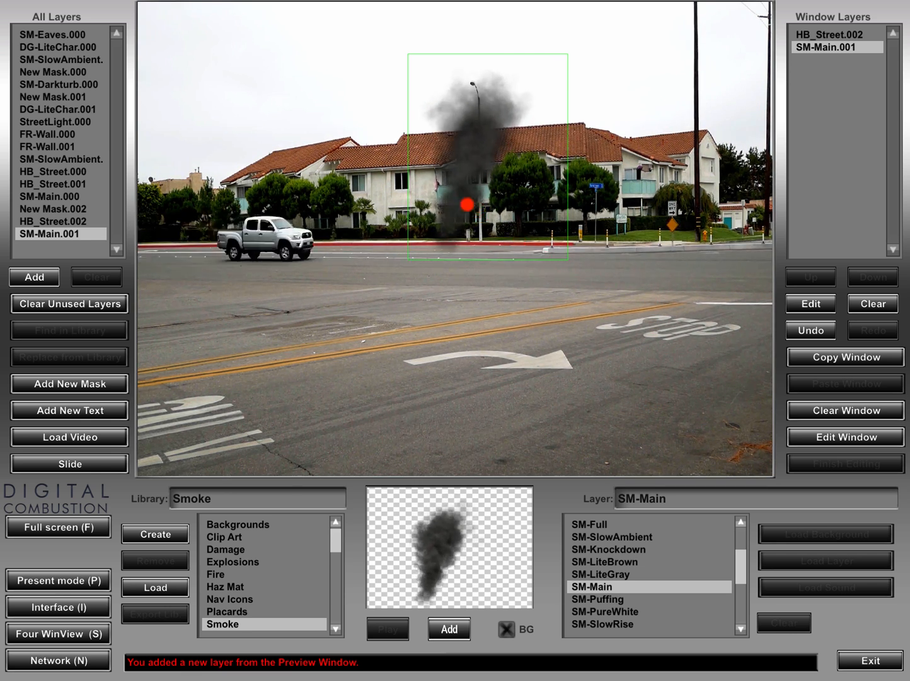
left_click_drag(459, 196, 410, 138)
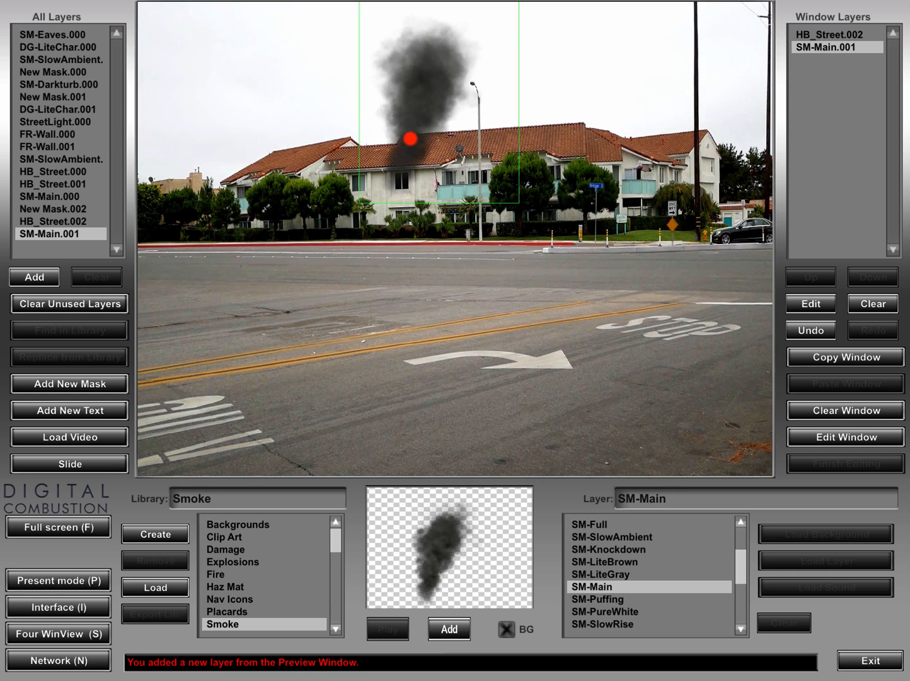
left_click_drag(410, 138, 473, 177)
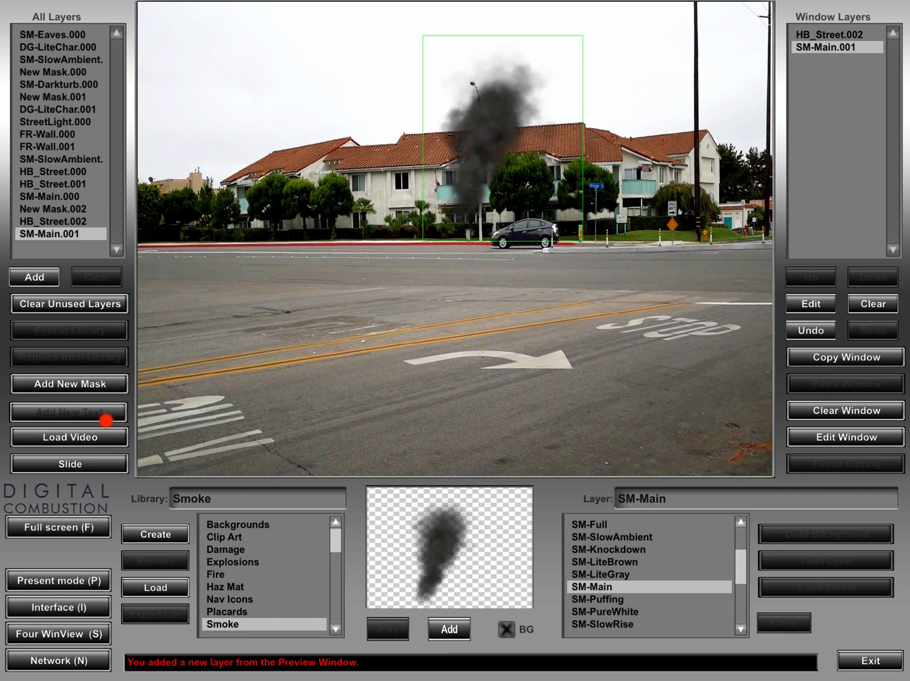
- Add a new mask over the base of the smoke, with its upper edge along the balcony railing, and deselect it
left_click(92, 386)
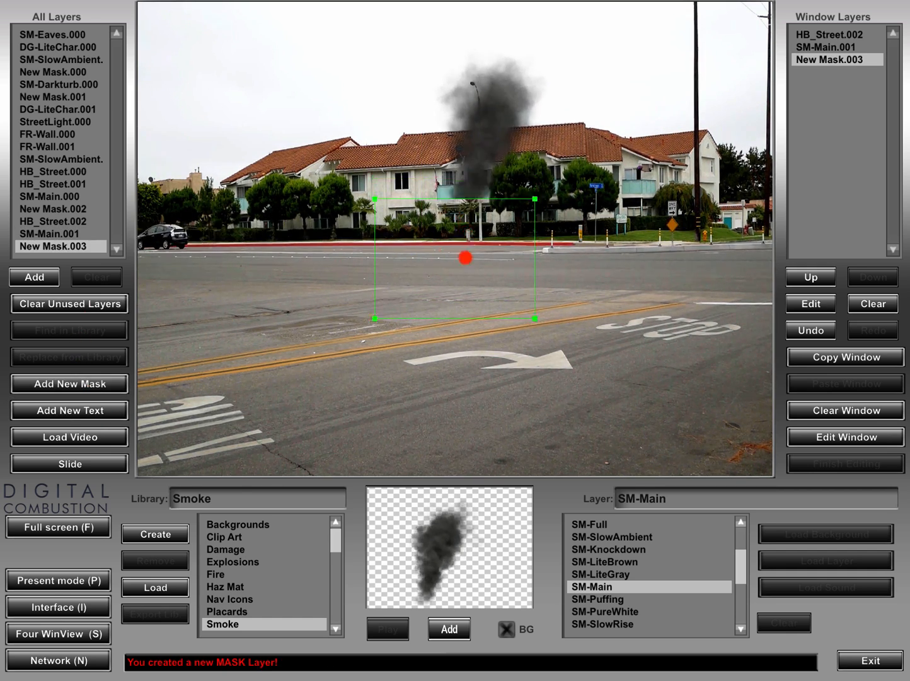
left_click_drag(465, 257, 477, 236)
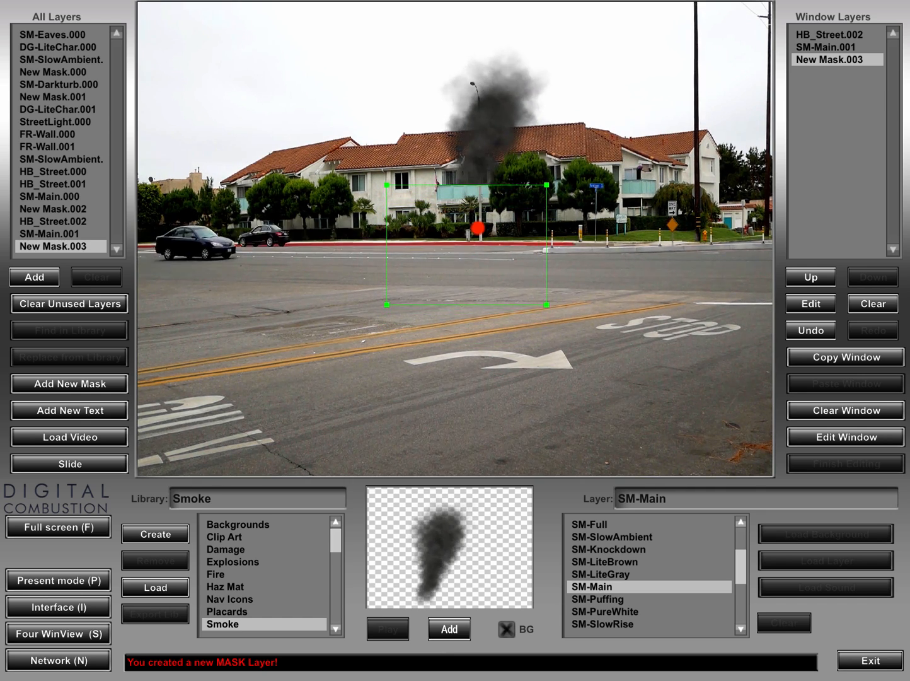
left_click(548, 390)
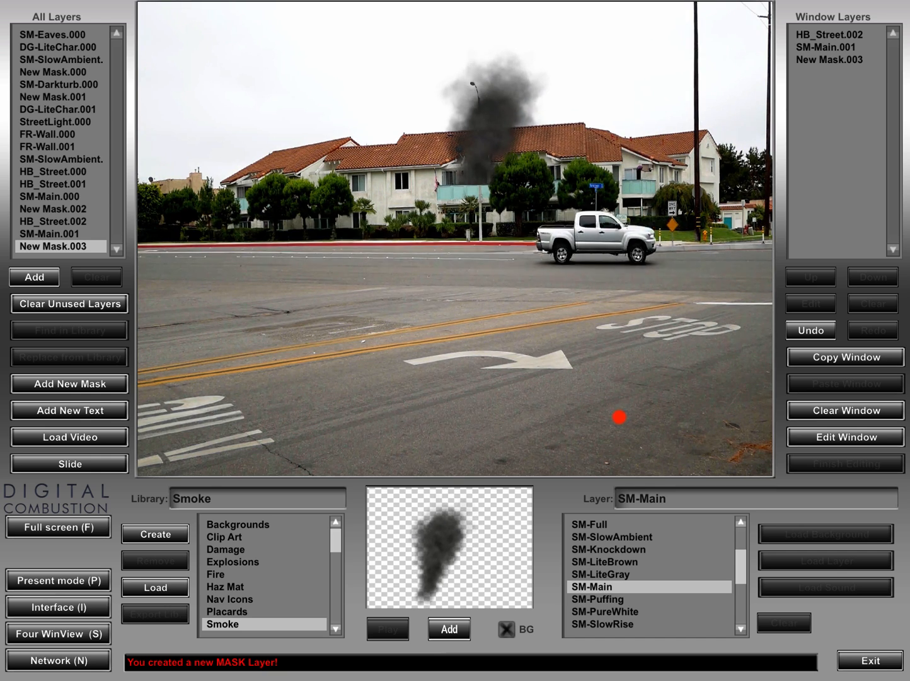
- Switch to Window 1 and view its finished fire simulation in full screen before returning to the editing interface
key("1")
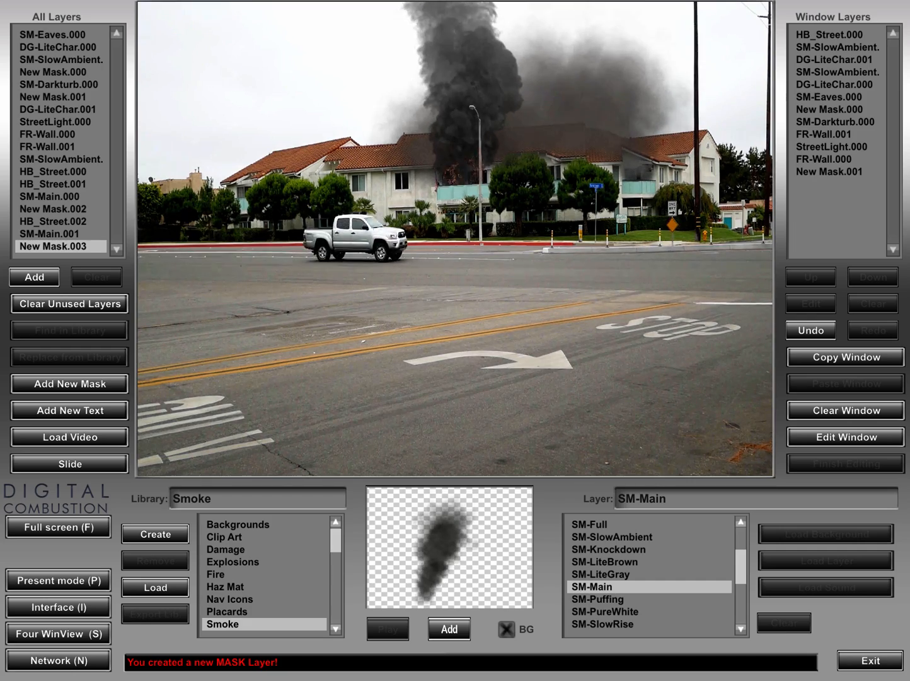
key("f")
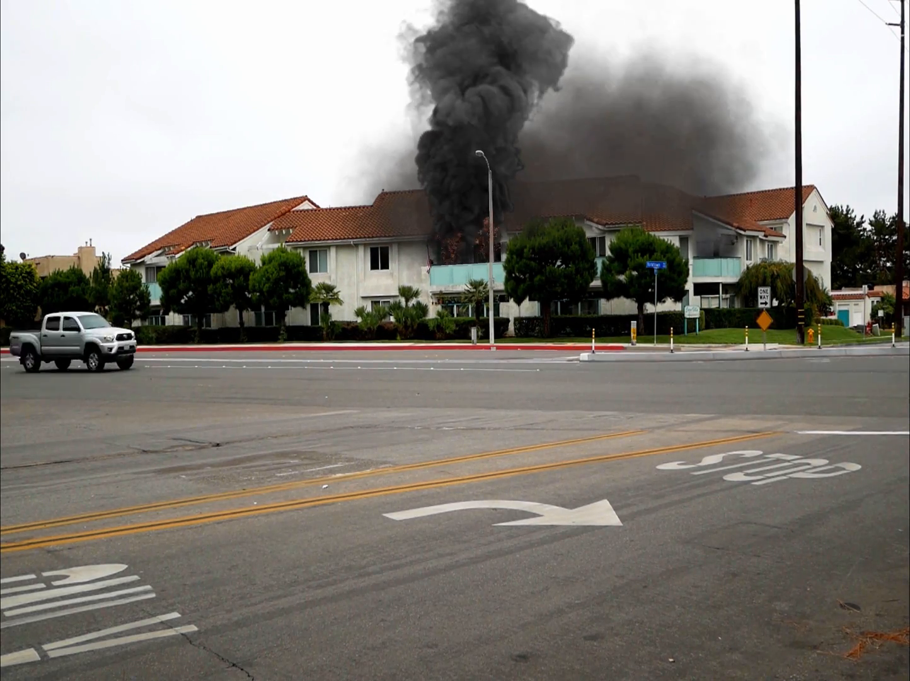
key("f")
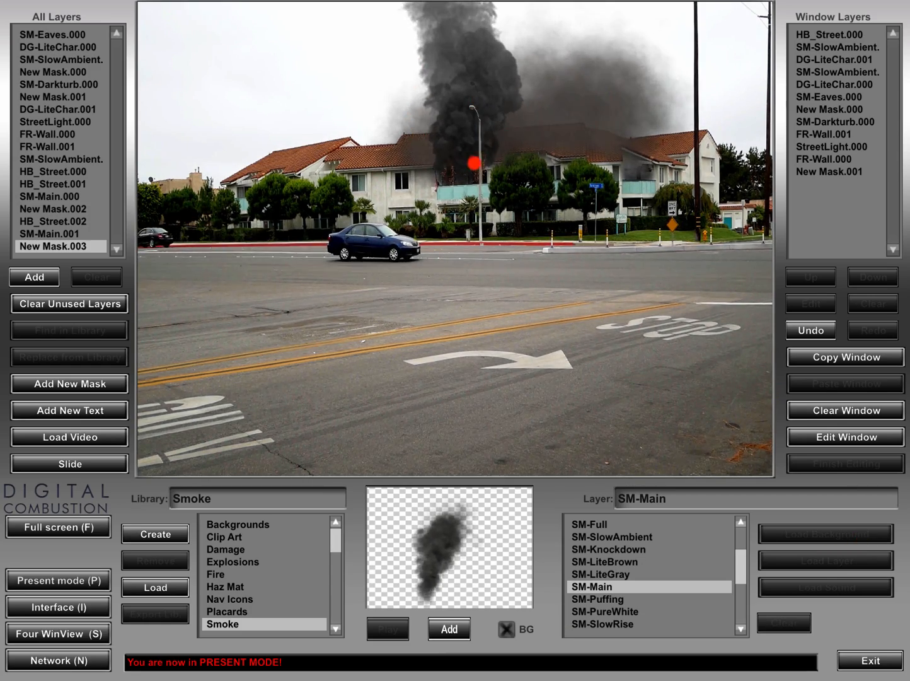
- Shift the SM-SlowAmbient.000 smoke layer slightly across the building's roof
left_click(585, 98)
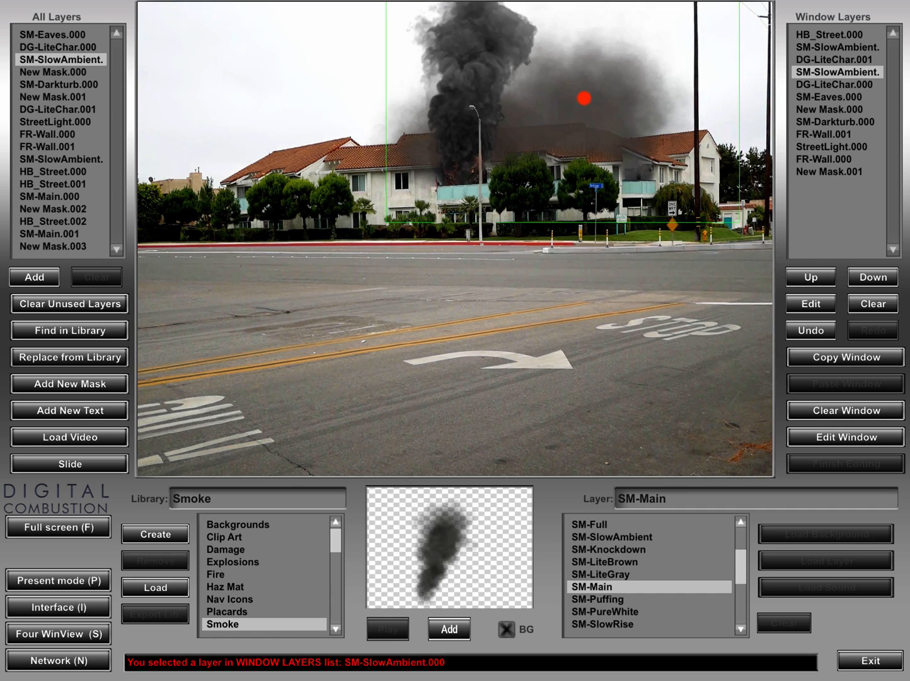
left_click_drag(584, 98, 593, 101)
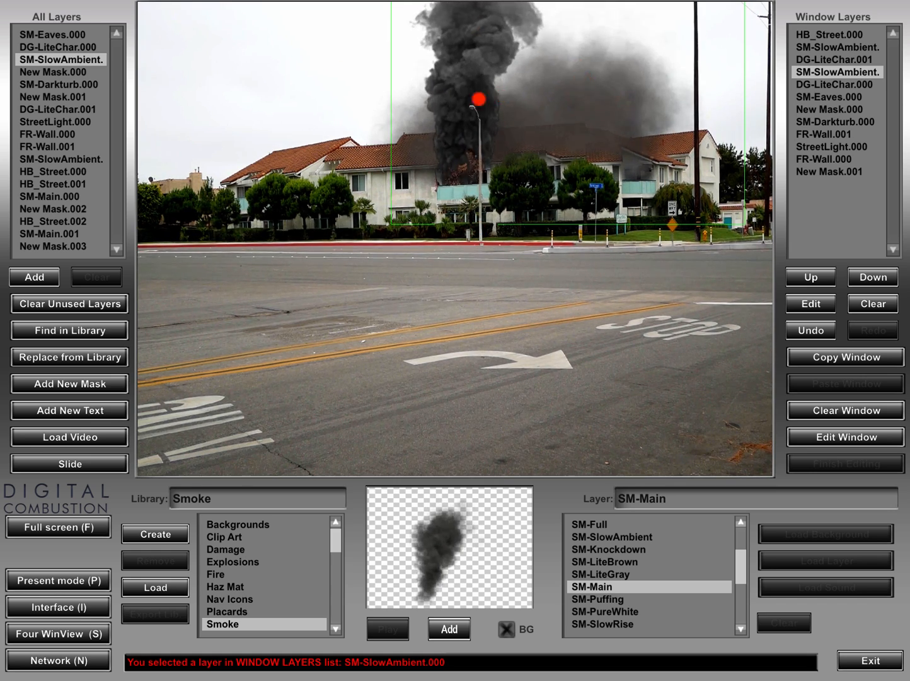
- Reposition the StreetLight.000 cutout over the real street light in front of the smoke and deselect it
left_click(477, 212)
left_click(479, 212)
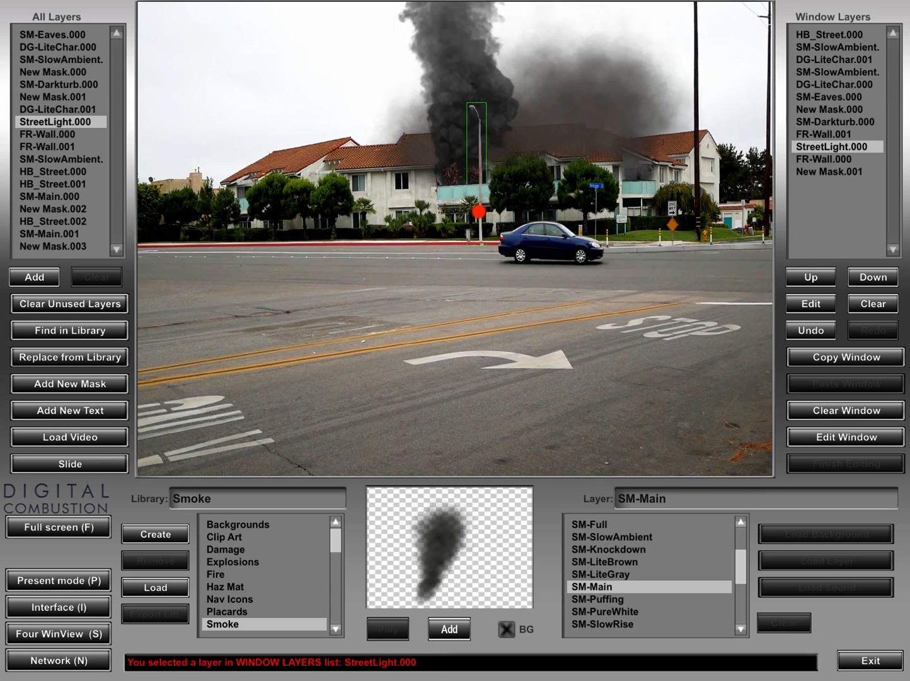
left_click_drag(520, 231, 477, 209)
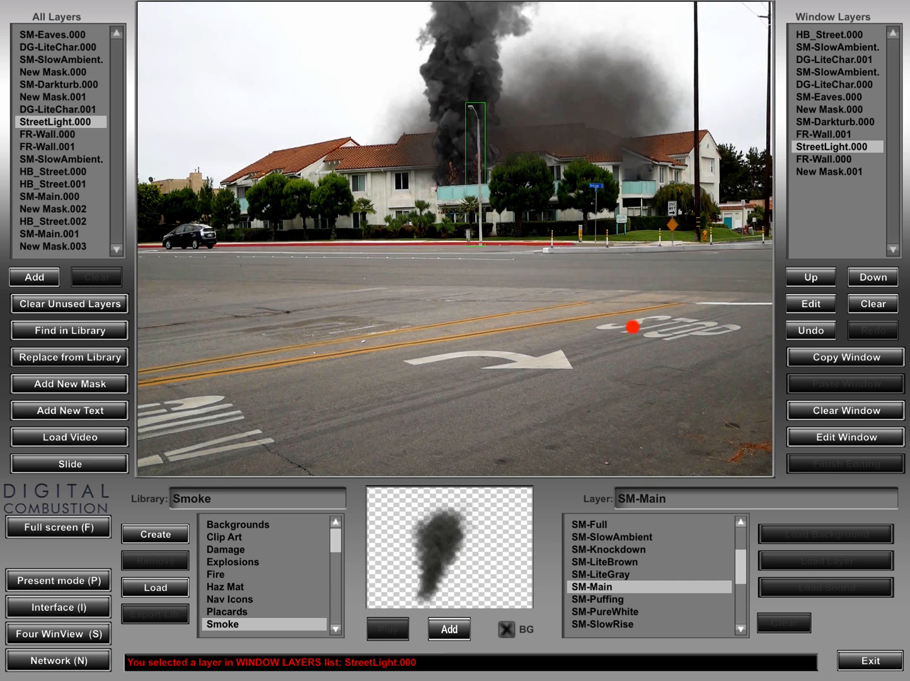
left_click(632, 327)
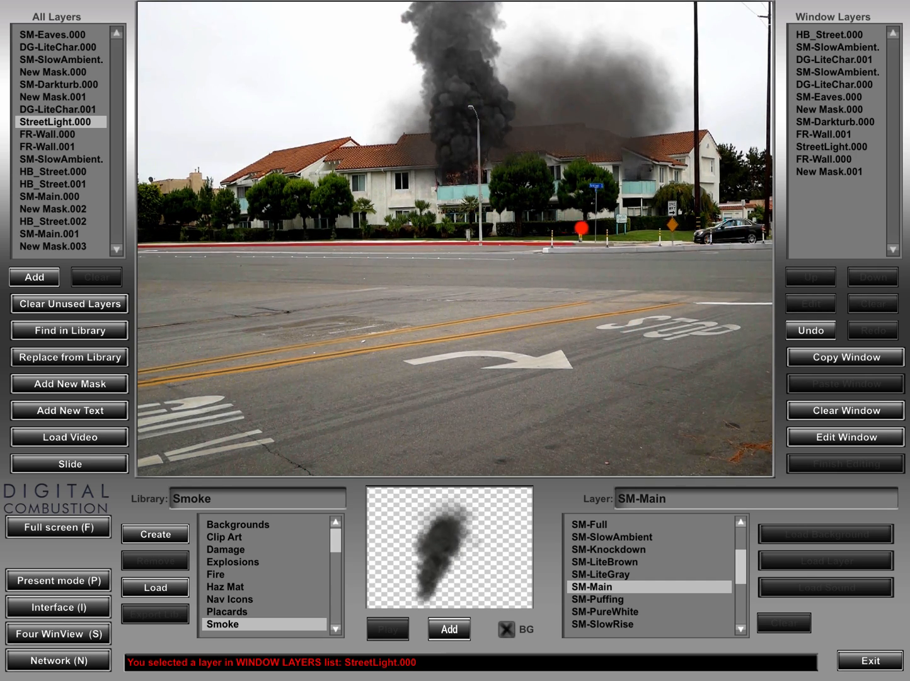